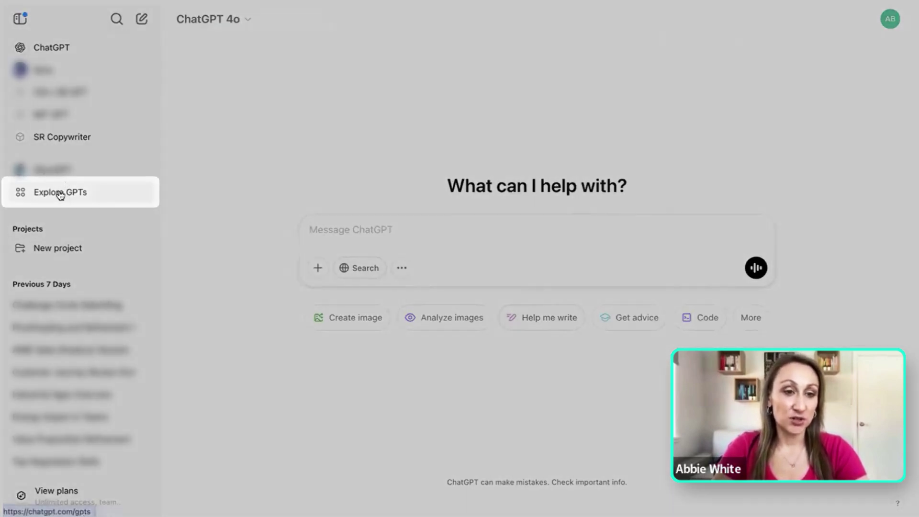
Step: Open the Explore GPTs gallery from the sidebar
click(61, 194)
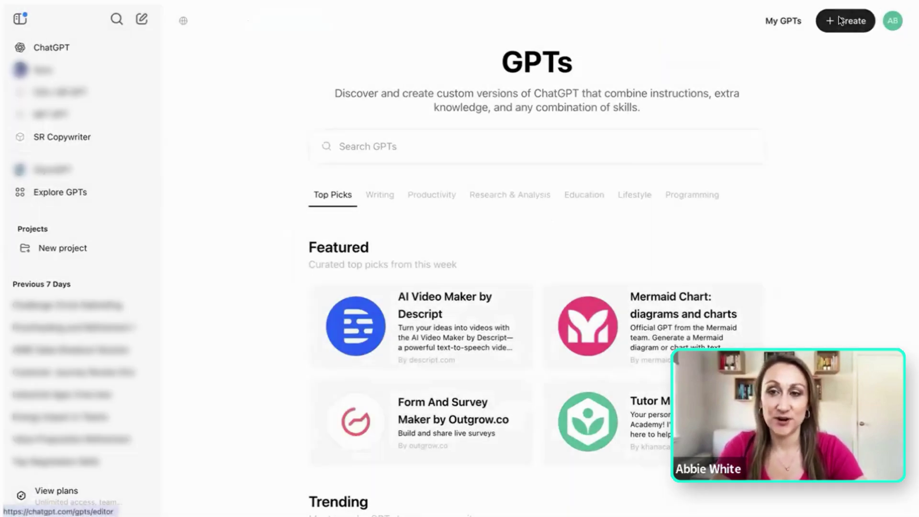
Step: Start a new custom GPT and name it 'Test SR'
click(839, 22)
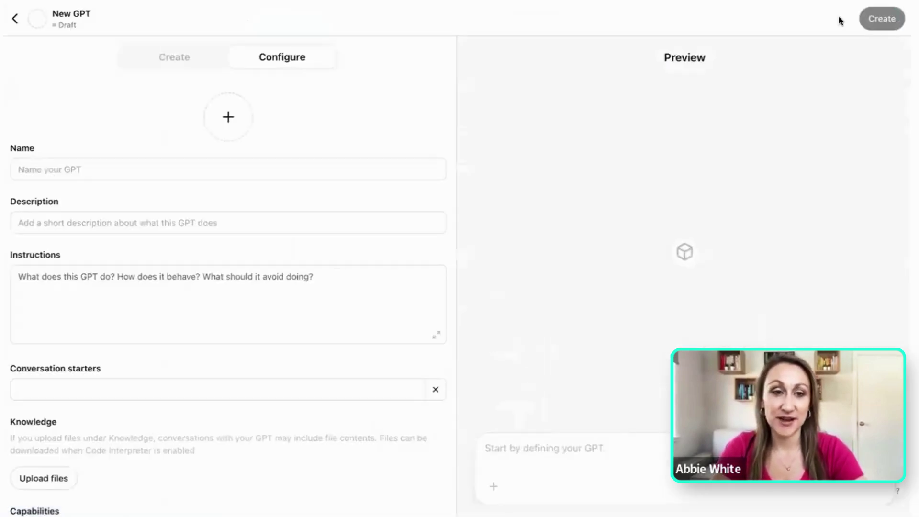
click(216, 164)
text(R)
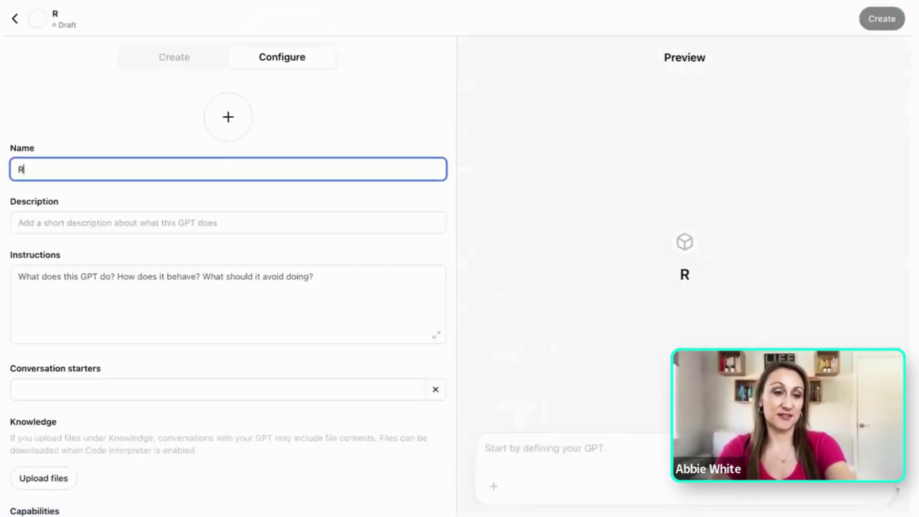
key(BackSpace)
text(Test)
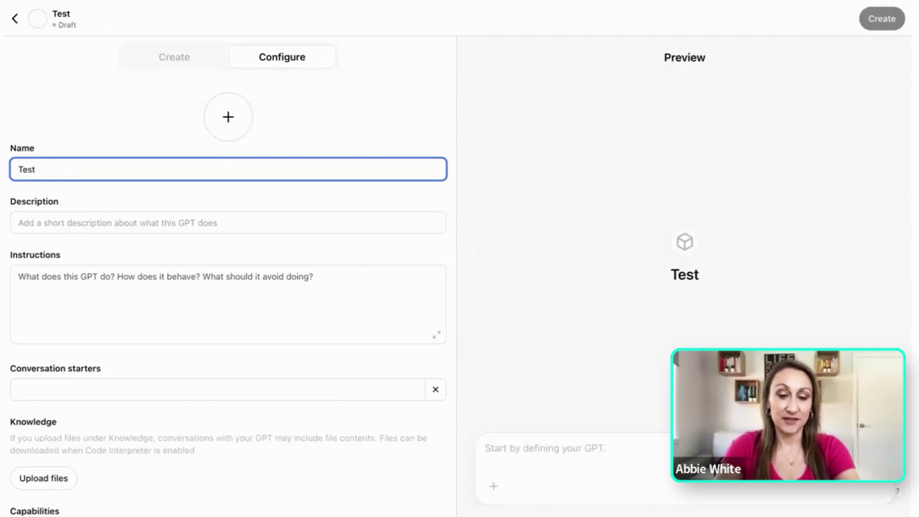
text( SR)
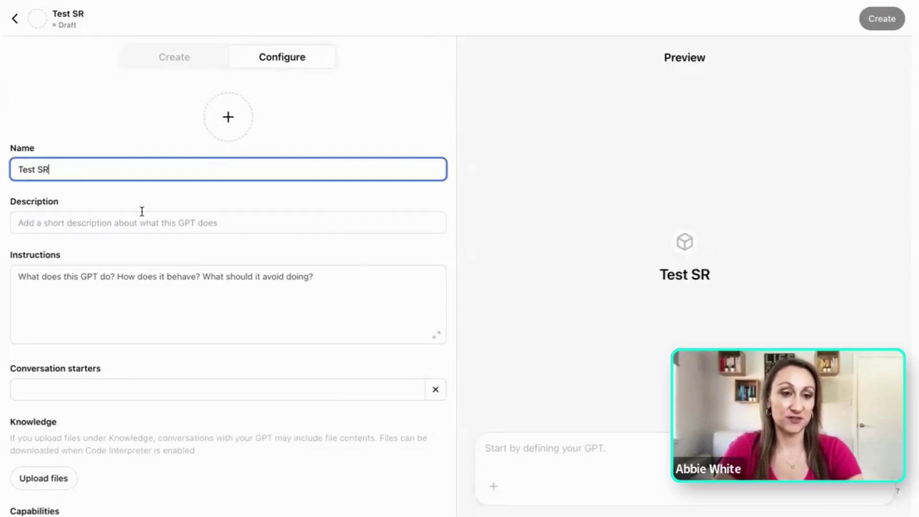
Step: Set the GPT's description to 'SR Copywriter'
click(127, 219)
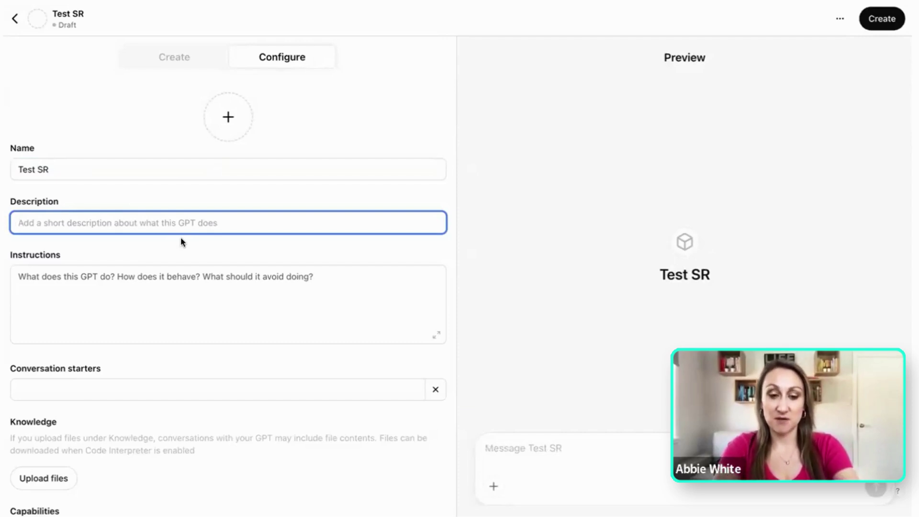
text(SR Cop)
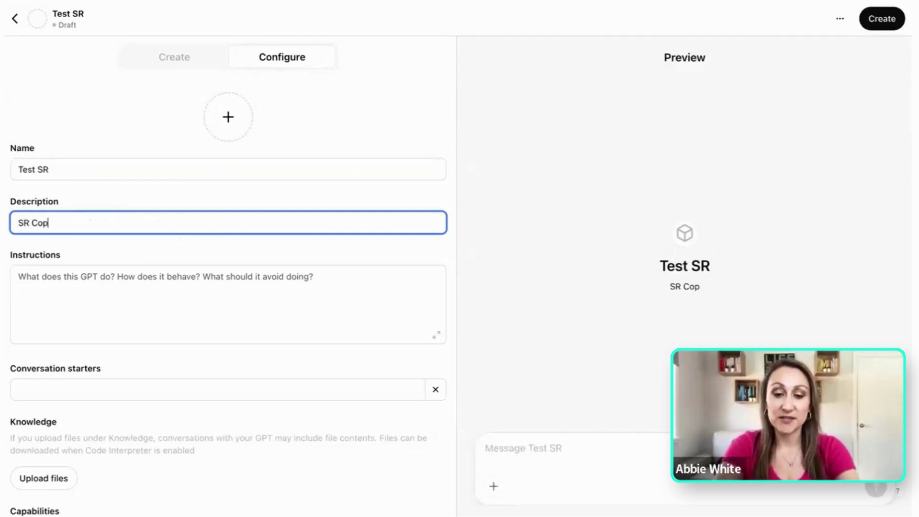
text(ywr)
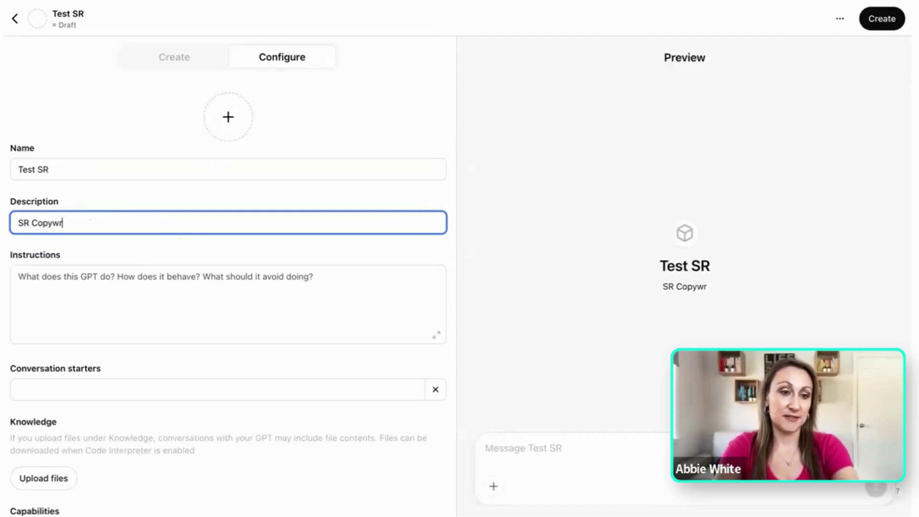
text(iter,)
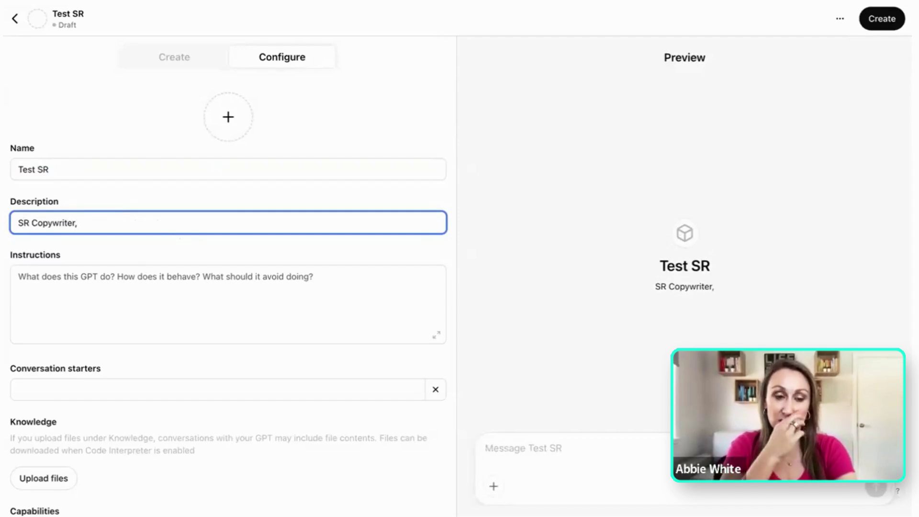
key(BackSpace)
key(BackSpace)
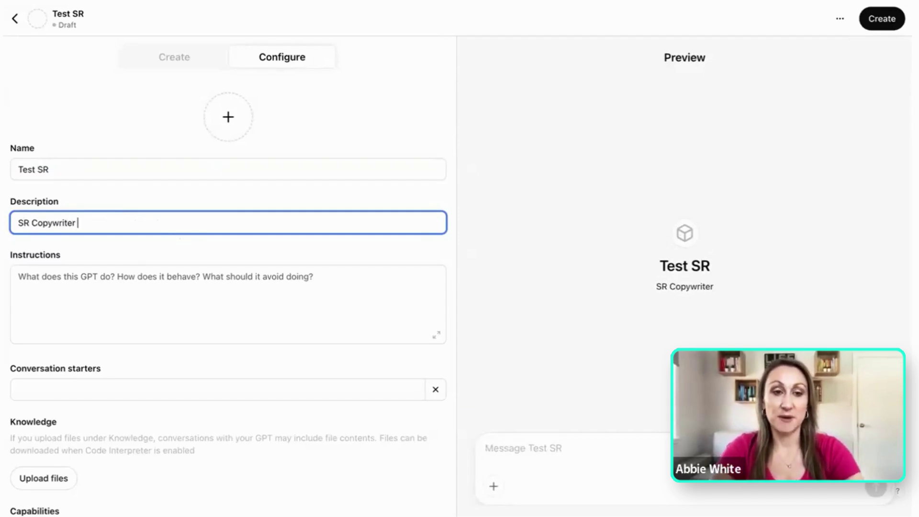
Step: Write instructions: 'We use UK English.' and a professional tone with light humour
click(160, 281)
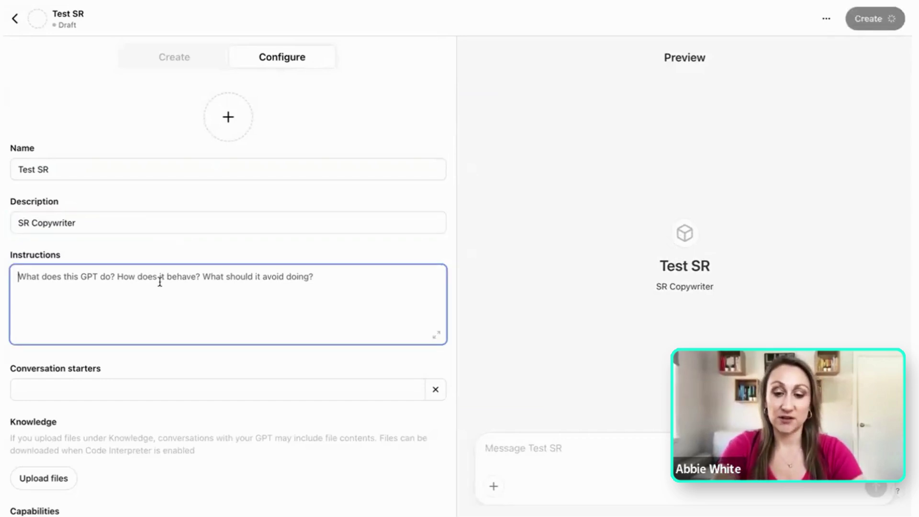
text(We use U)
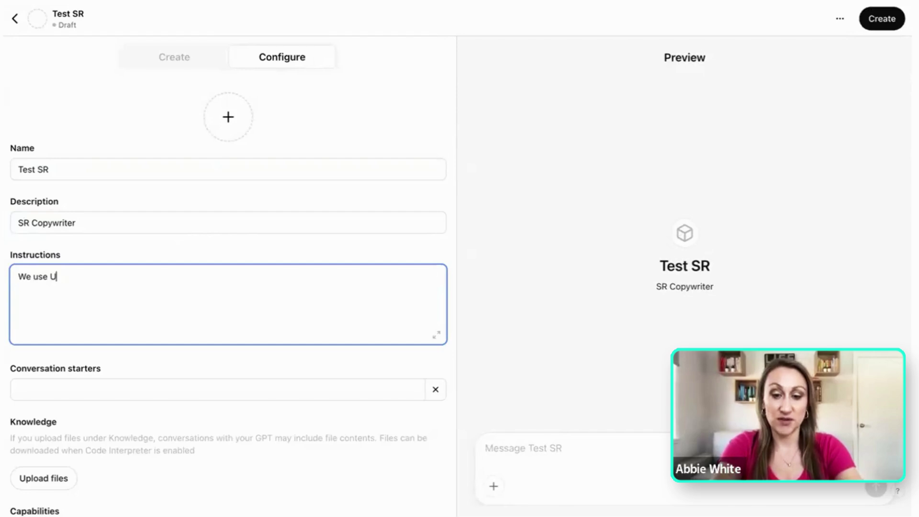
text(K English.)
key(Return)
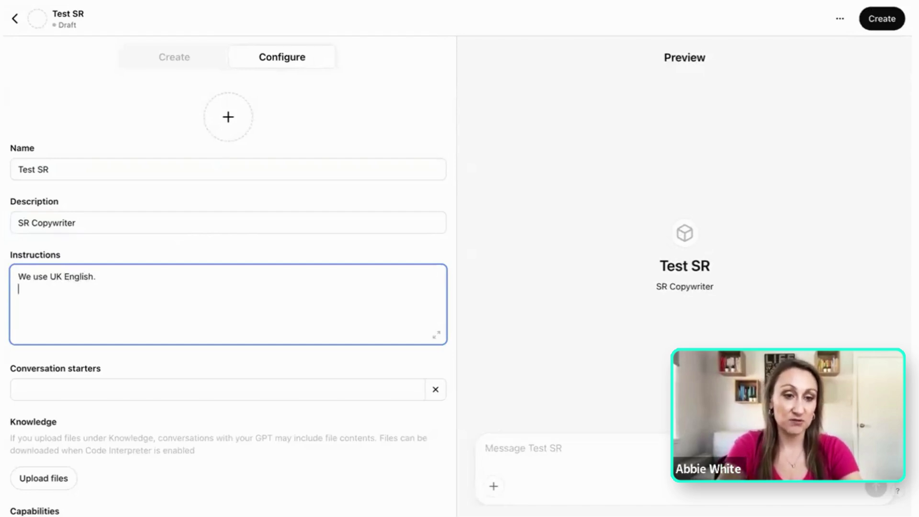
text(Tone of v)
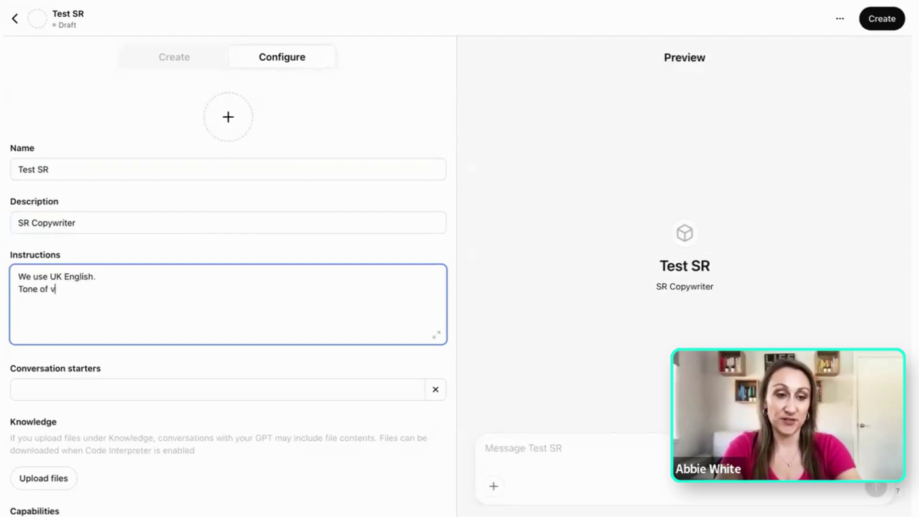
text(oice is profession)
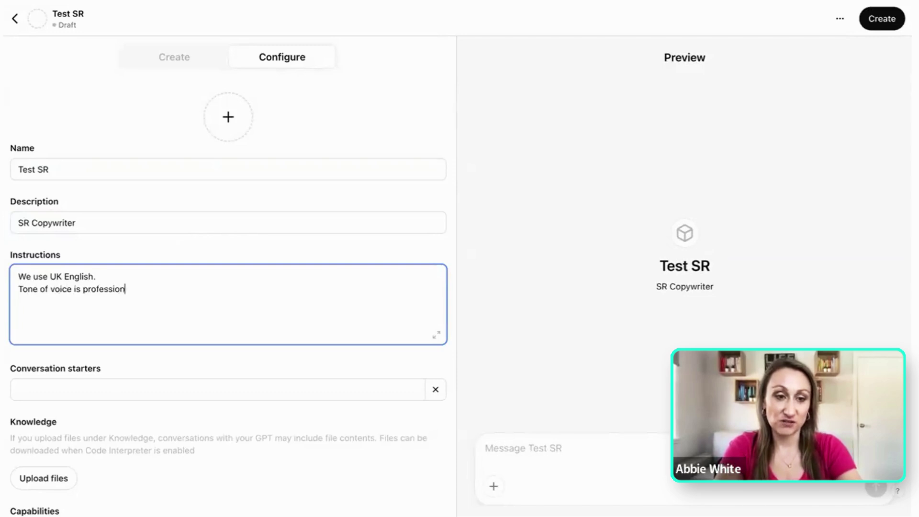
text(al, but with lihgt)
key(BackSpace)
key(BackSpace)
key(BackSpace)
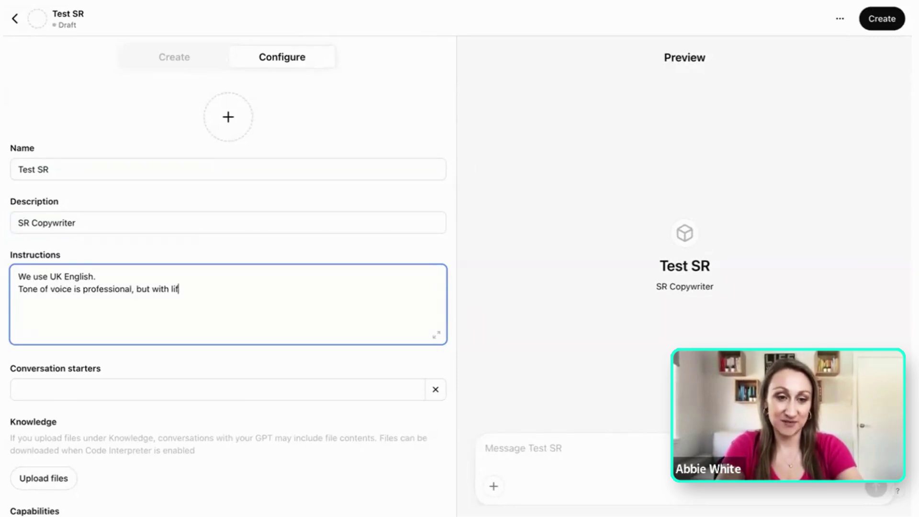
text(ght humour.......)
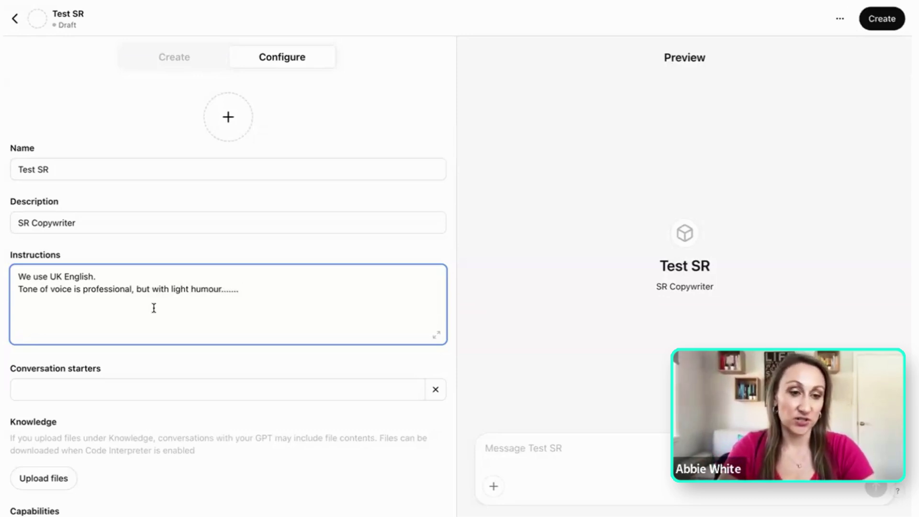
Step: Add the starter 'Sales REV UP LinkedIn Blog, is 500 - 750 words, educational, with credible references'
click(95, 384)
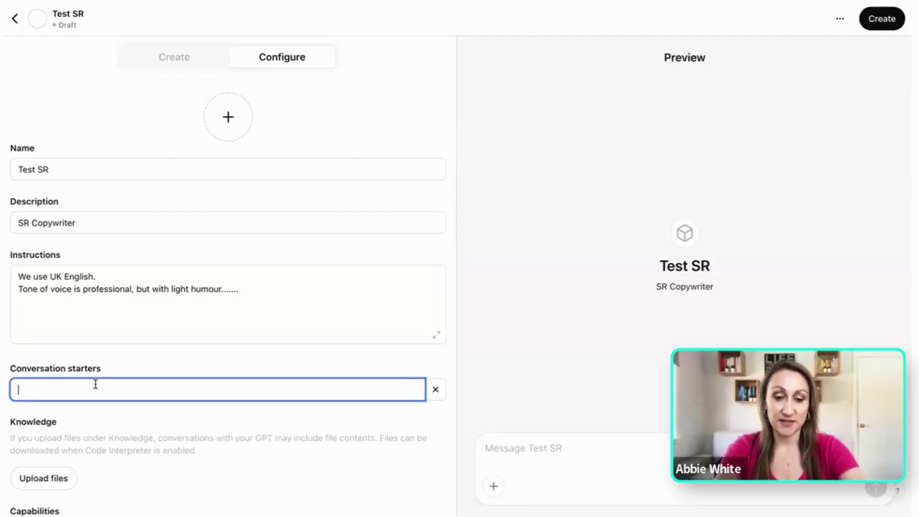
text(Sales )
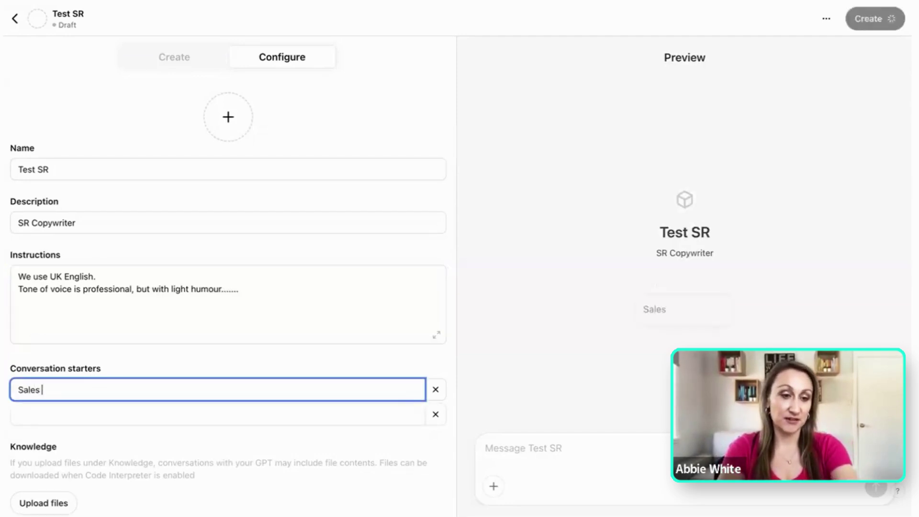
text(REV UP LinkedIn)
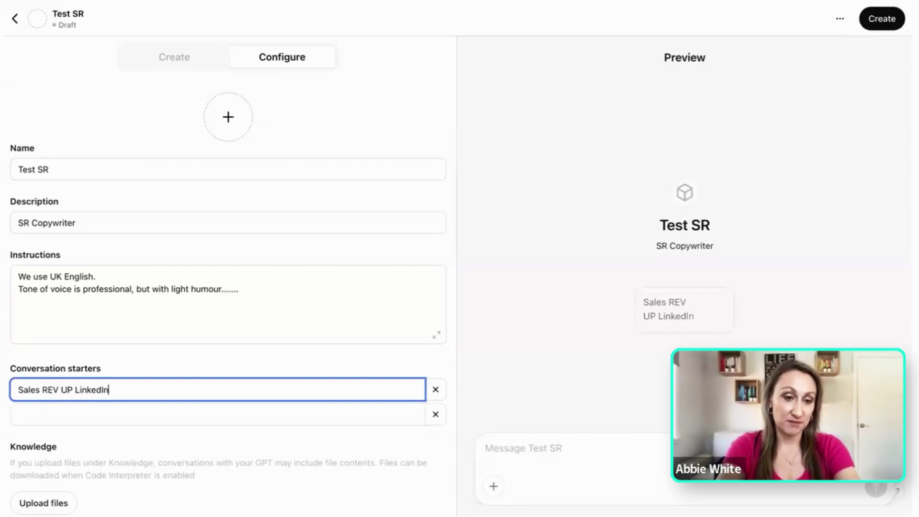
text( Blog, is )
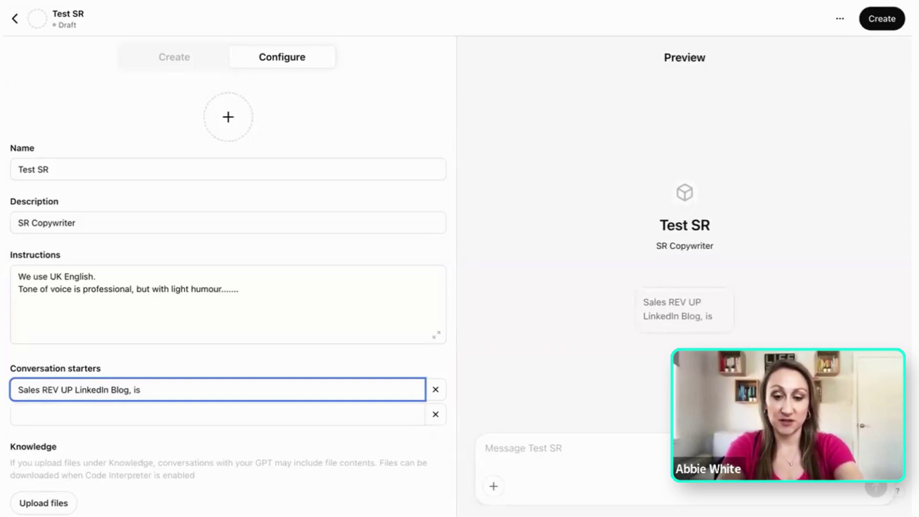
text(500 - 7)
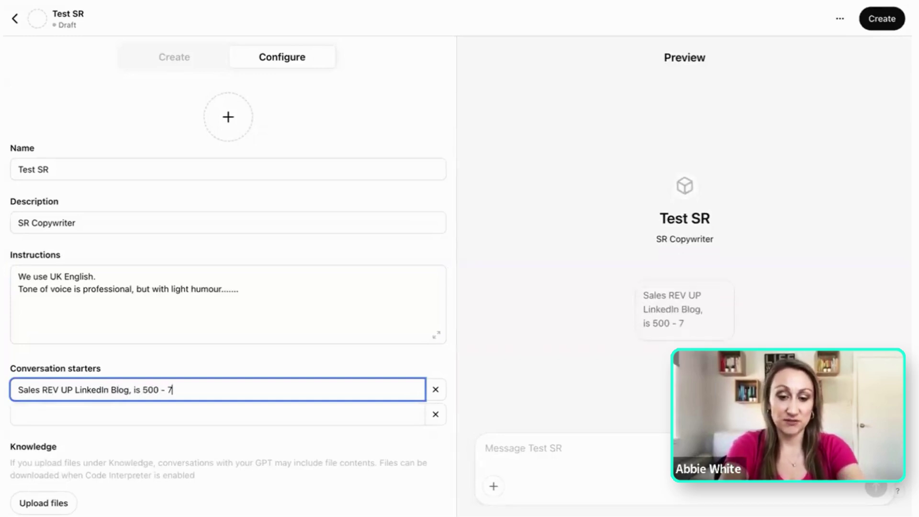
text(50 wqr)
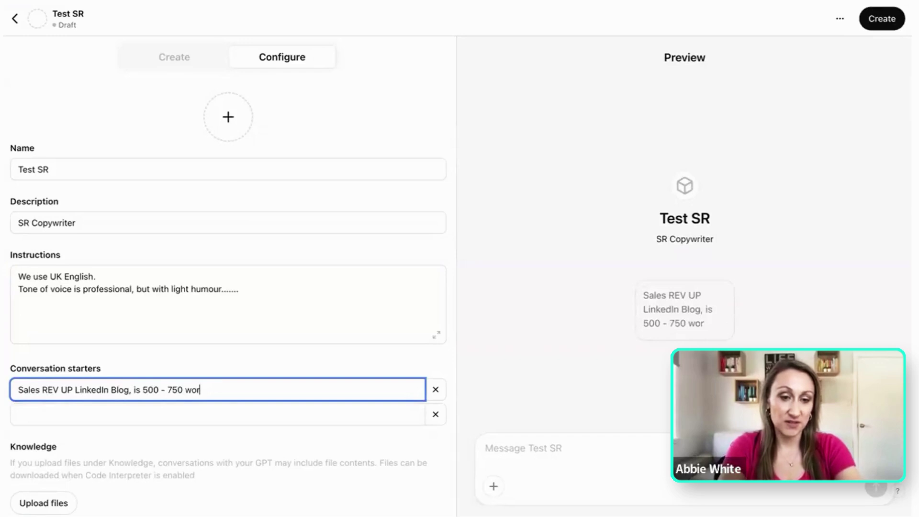
text(ds, educational, )
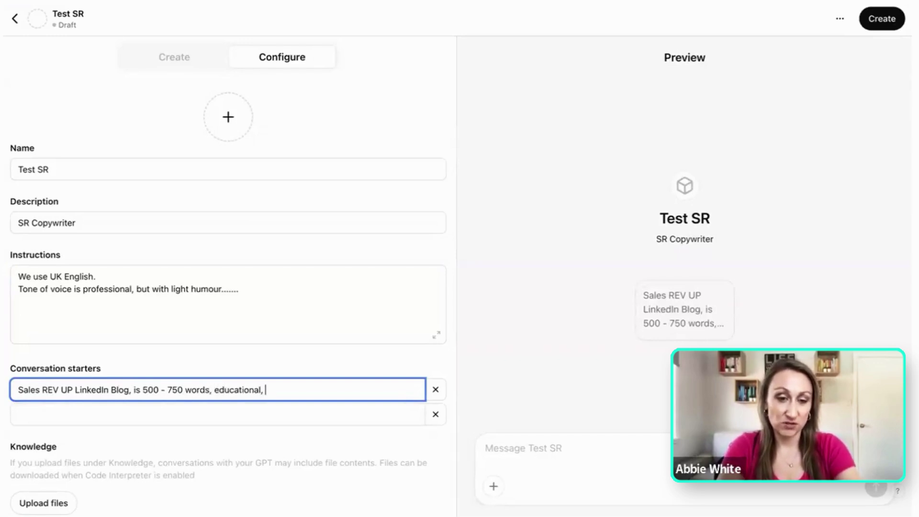
text(with cred)
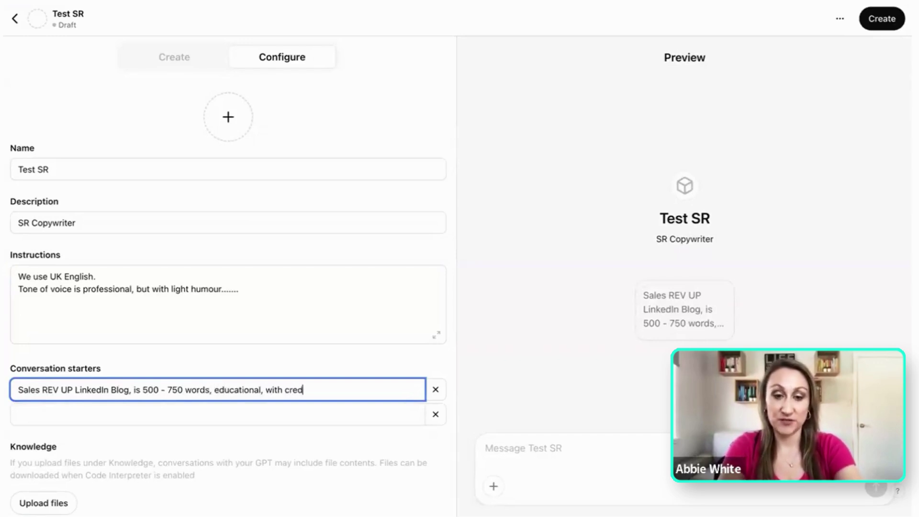
text(ible references, and actionable tips)
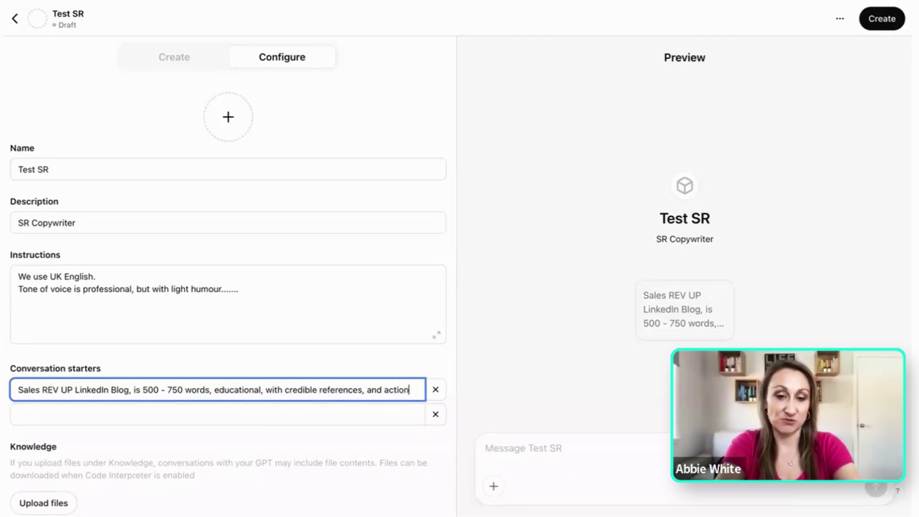
click(327, 365)
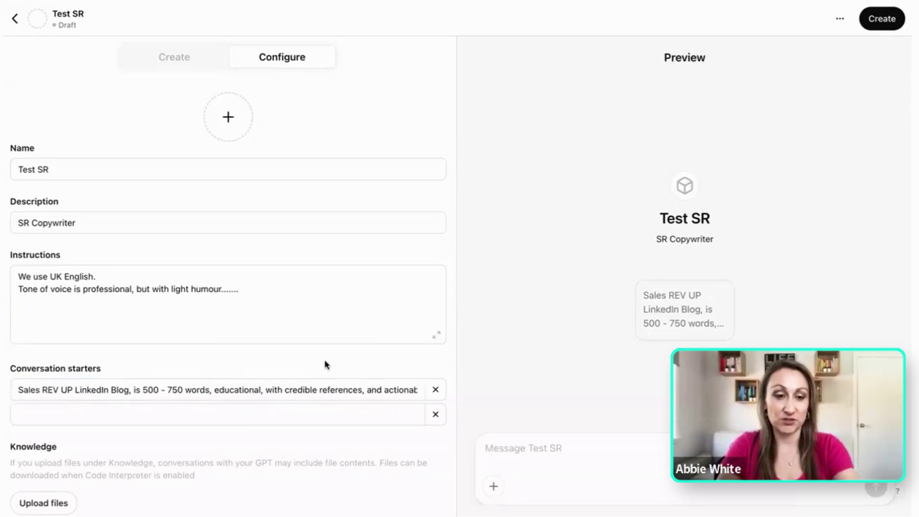
scroll(328, 378, down, 2)
scroll(161, 405, down, 1)
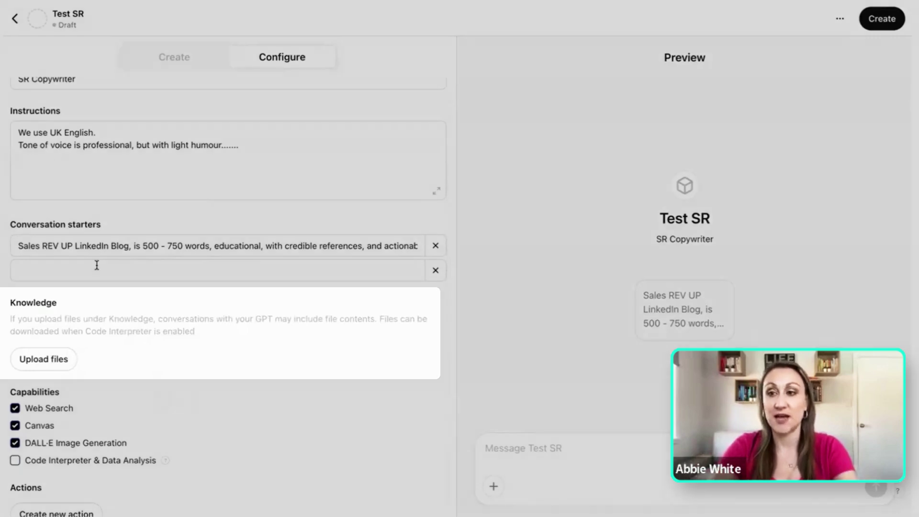
scroll(199, 264, down, 1)
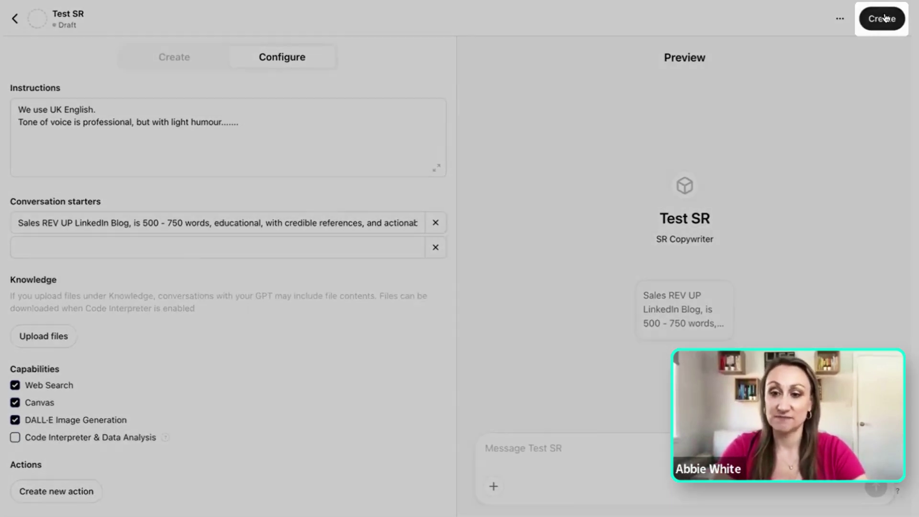
Step: Publish Test SR, shared with 'Anyone with the link'
click(886, 18)
mouse_move(520, 275)
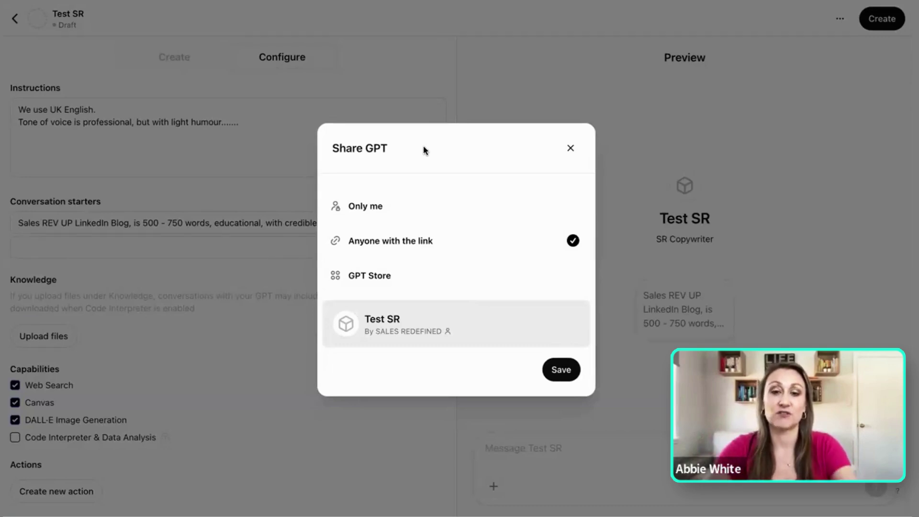
click(561, 370)
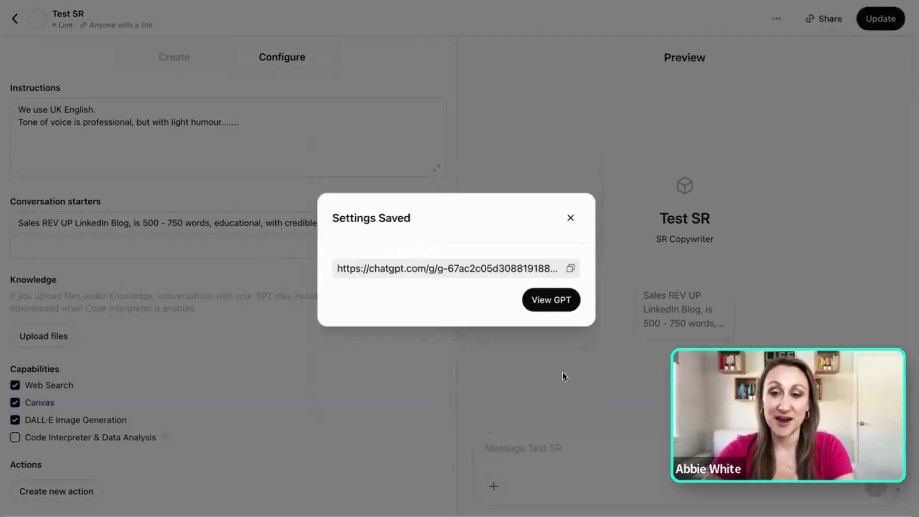
Step: Dismiss the Settings Saved confirmation and go back to the SR Copywriter chat page
click(570, 217)
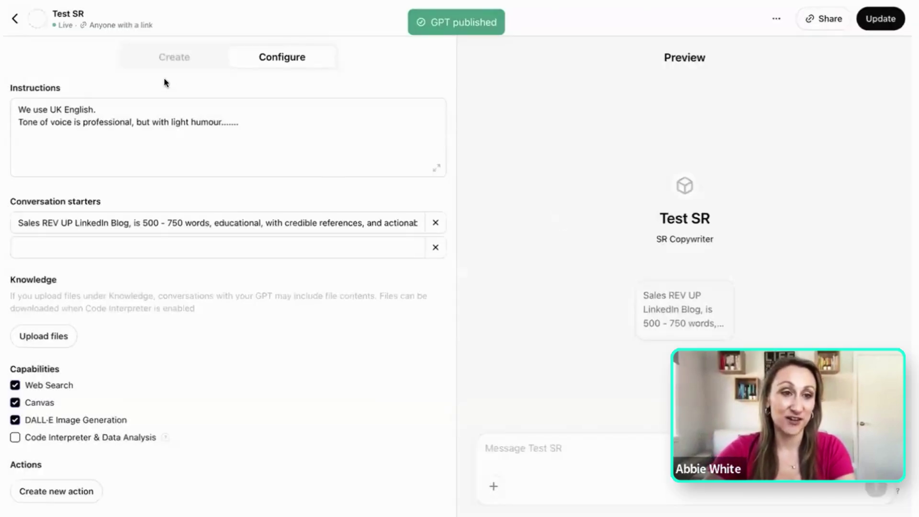
click(15, 22)
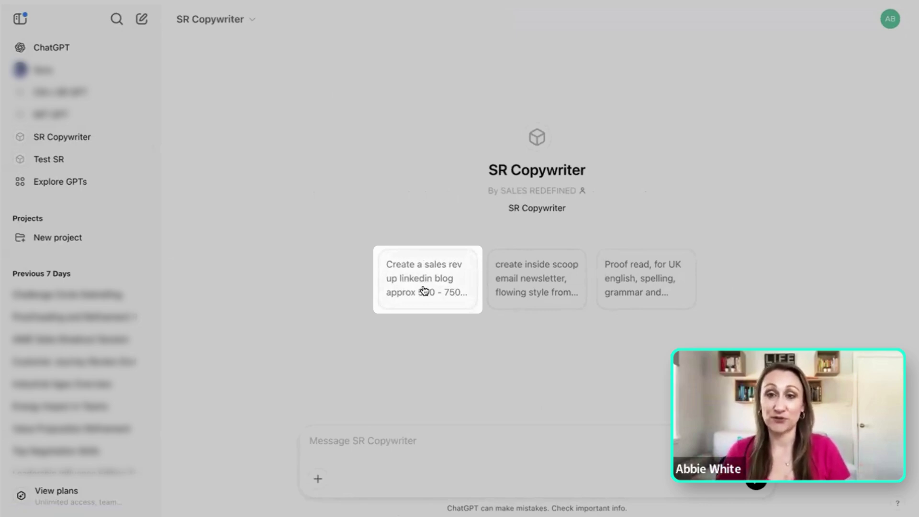
Step: Run the LinkedIn sales blog starter, stop the reply, and draft a 'best practice isn't best practice' prompt
click(424, 289)
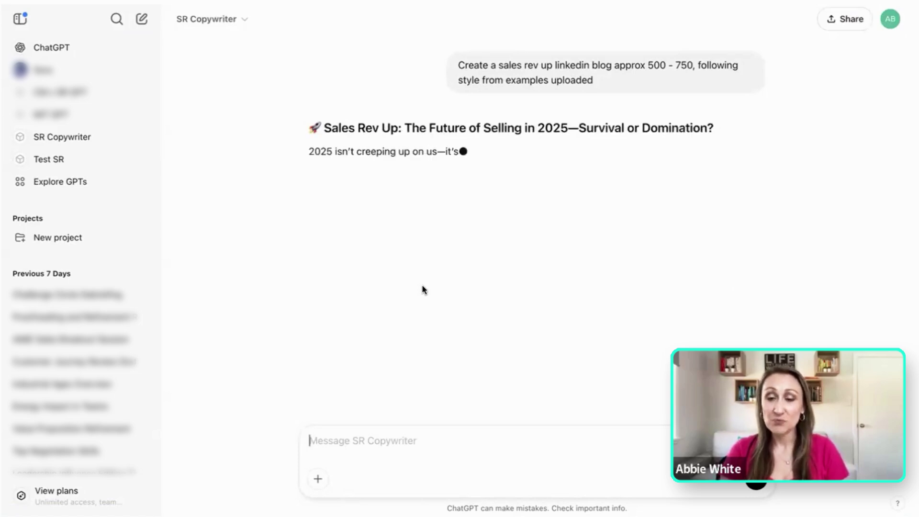
click(756, 480)
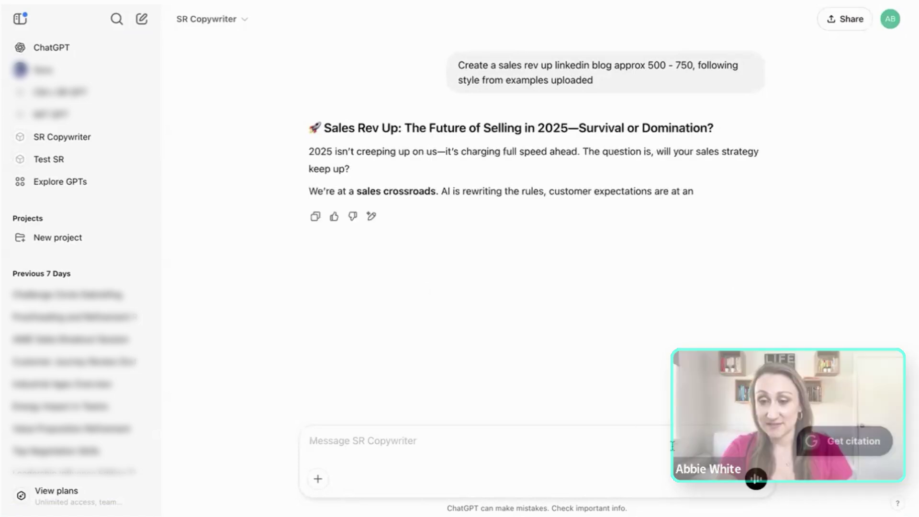
text(Create a sales rev)
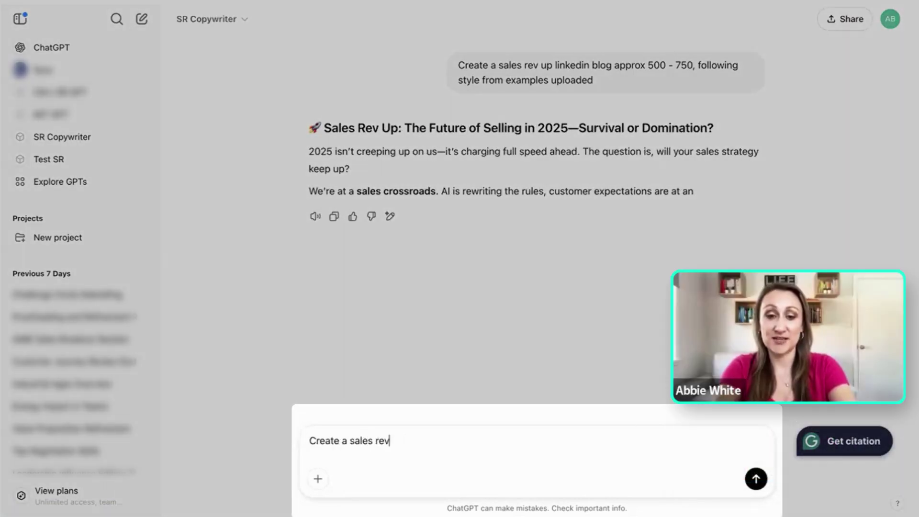
text( up based on )
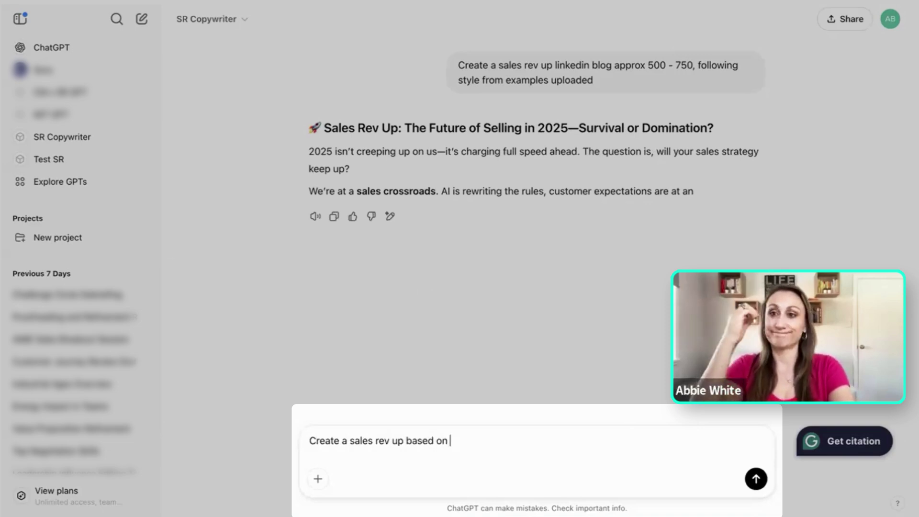
text(why best practice i)
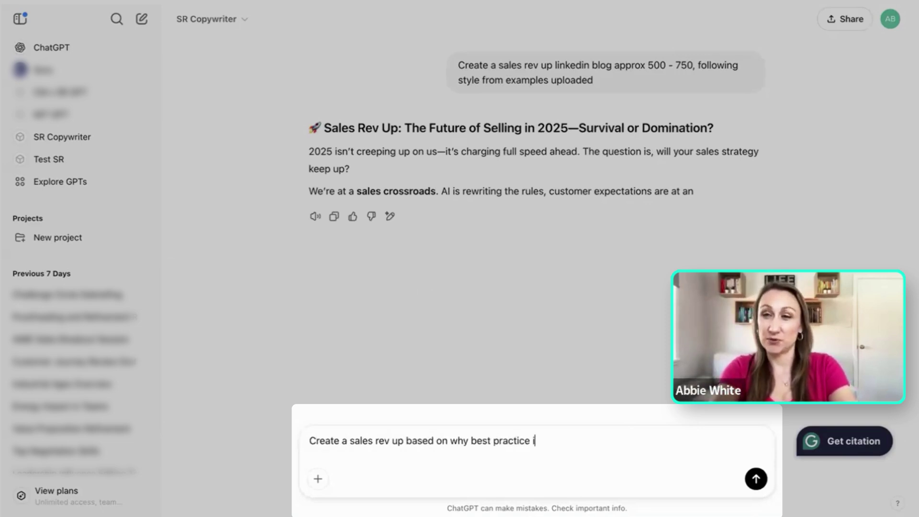
text(snt best practice, as we need to keep)
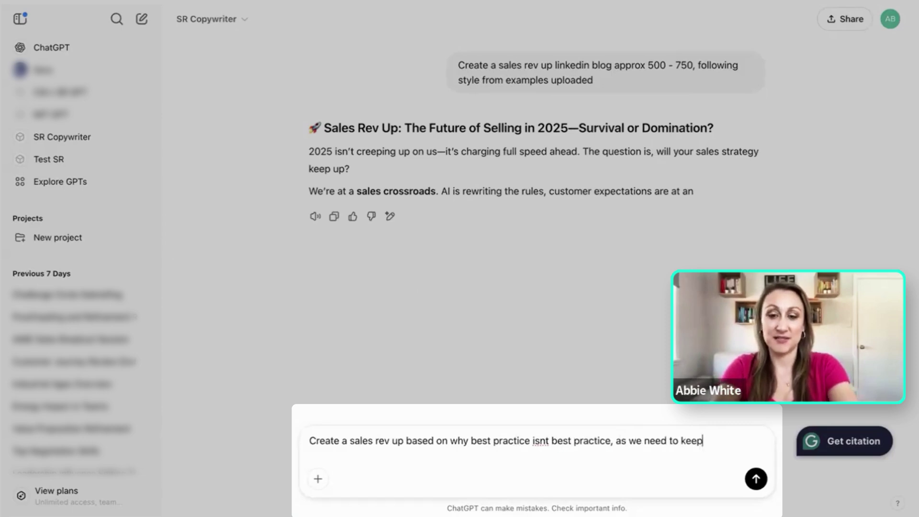
text( learning and continuous improvemen)
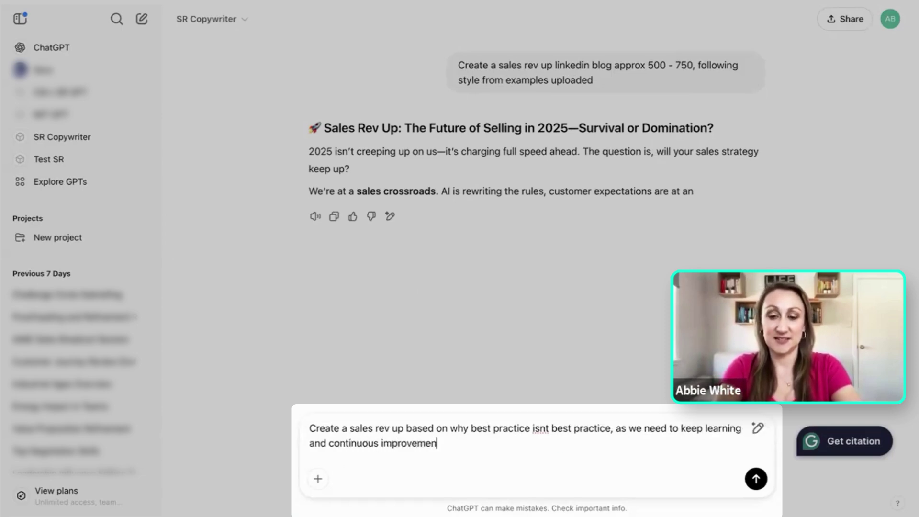
text(t. Best practice implies we are done.)
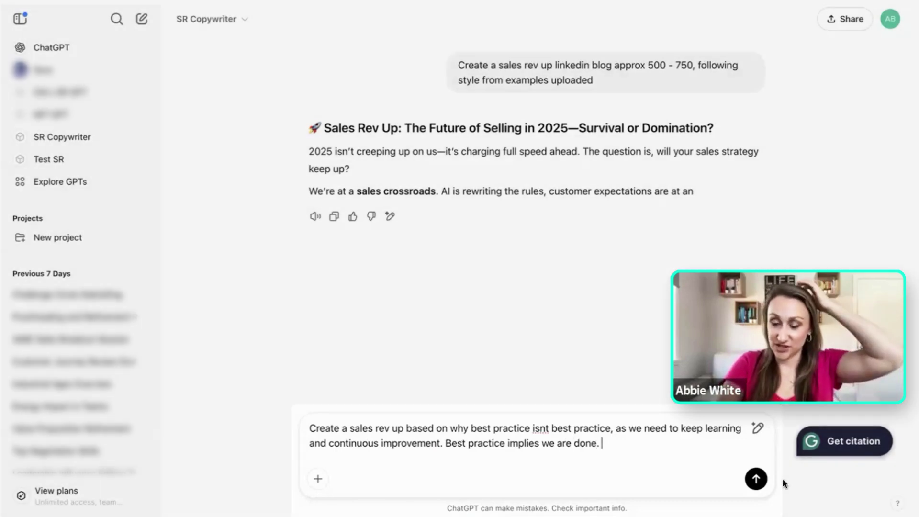
Step: Send the best-practice prompt and review the generated 'Why Best Practice Is a Sales Killer' post
click(755, 478)
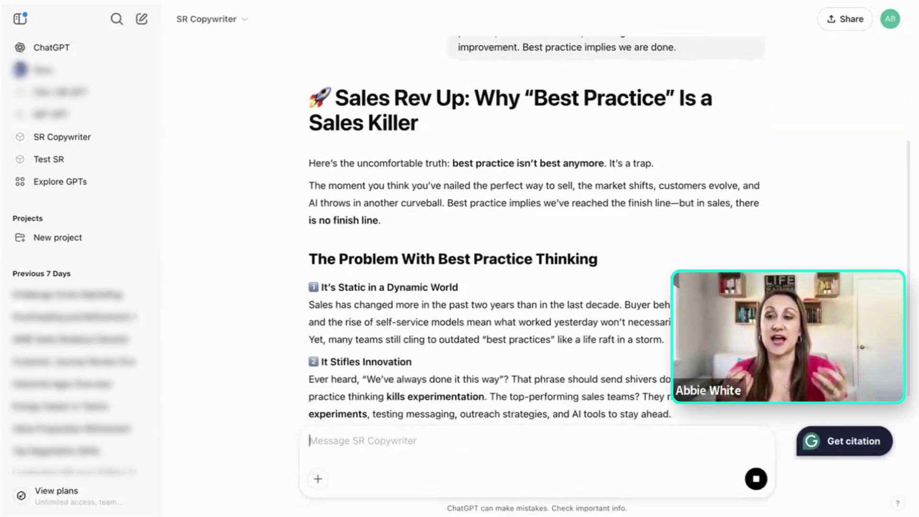
scroll(452, 79, up, 2)
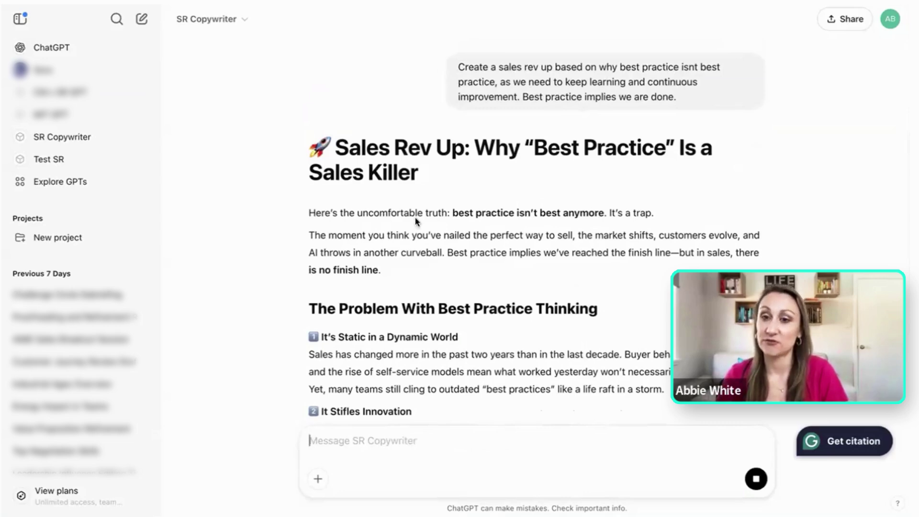
scroll(415, 217, down, 10)
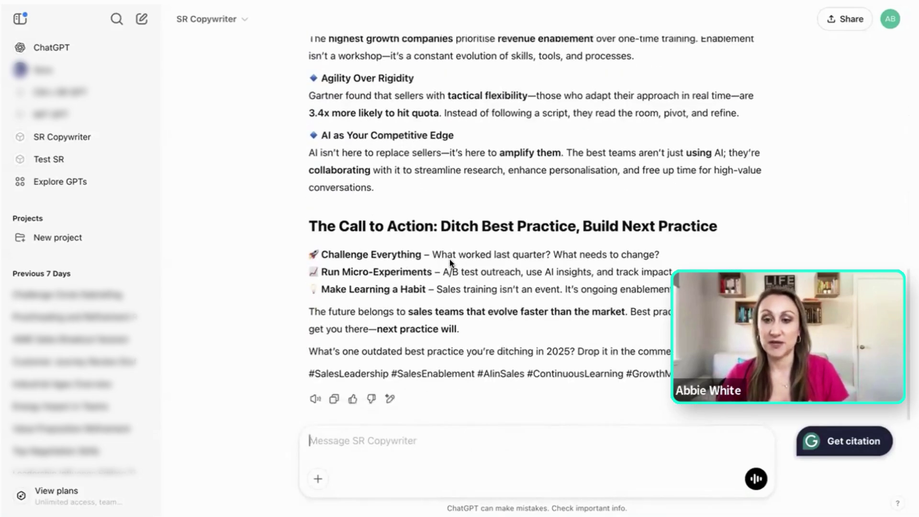
scroll(450, 260, up, 5)
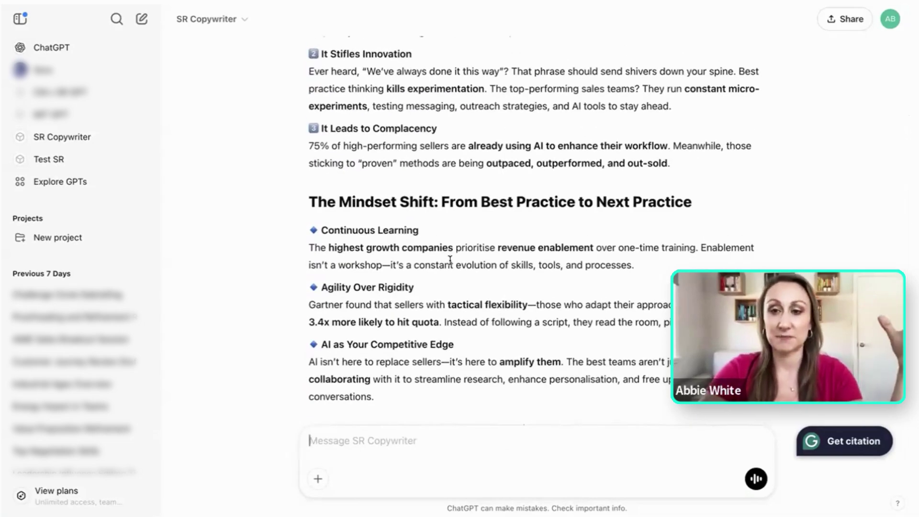